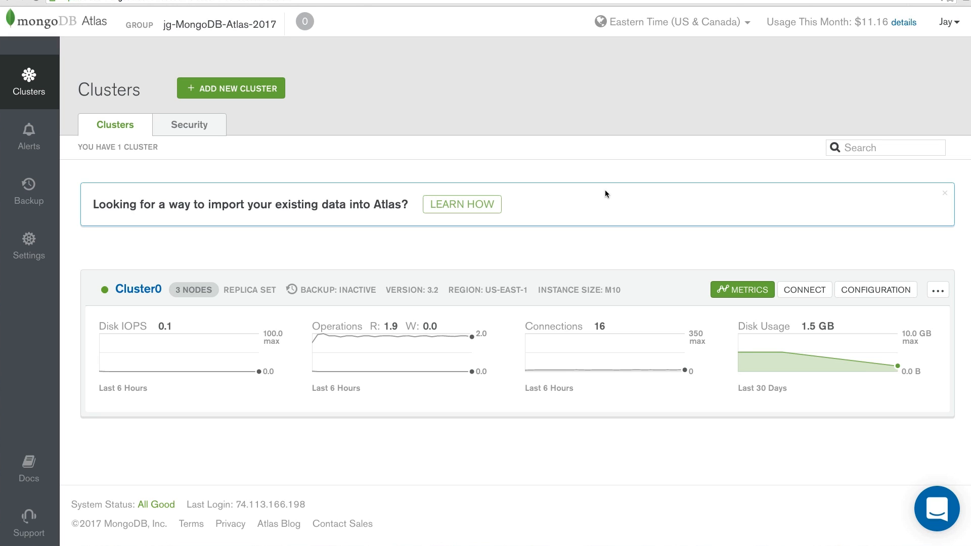
- Bring up Cluster0's connection details to reach the Mongo Shell connection command
{"action": "left_click", "coordinate": [815, 292]}
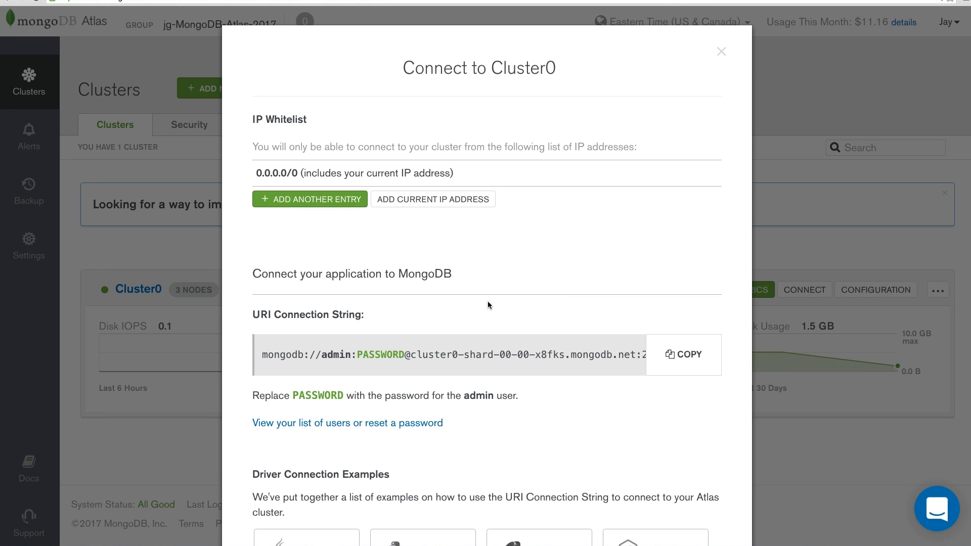
{"action": "scroll", "coordinate": [493, 303], "scroll_direction": "down", "scroll_amount": 3}
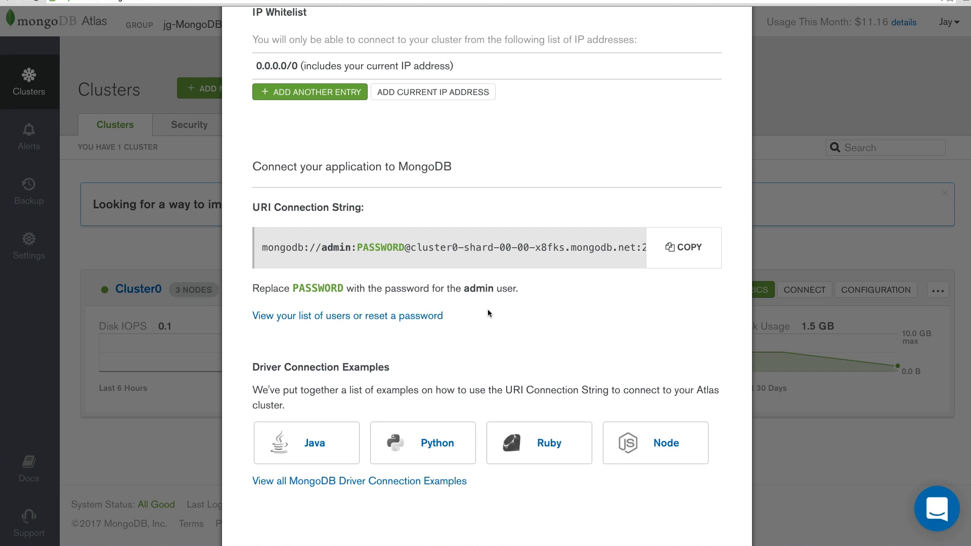
{"action": "scroll", "coordinate": [488, 308], "scroll_direction": "down", "scroll_amount": 3}
{"action": "scroll", "coordinate": [489, 308], "scroll_direction": "down", "scroll_amount": 3}
{"action": "scroll", "coordinate": [490, 309], "scroll_direction": "down", "scroll_amount": 2}
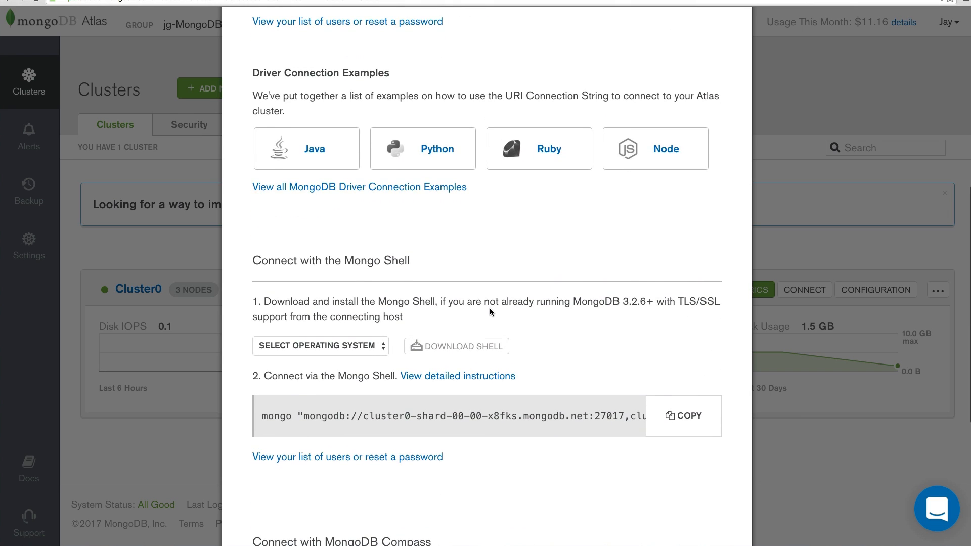
{"action": "scroll", "coordinate": [489, 307], "scroll_direction": "down", "scroll_amount": 3}
{"action": "scroll", "coordinate": [490, 306], "scroll_direction": "down", "scroll_amount": 2}
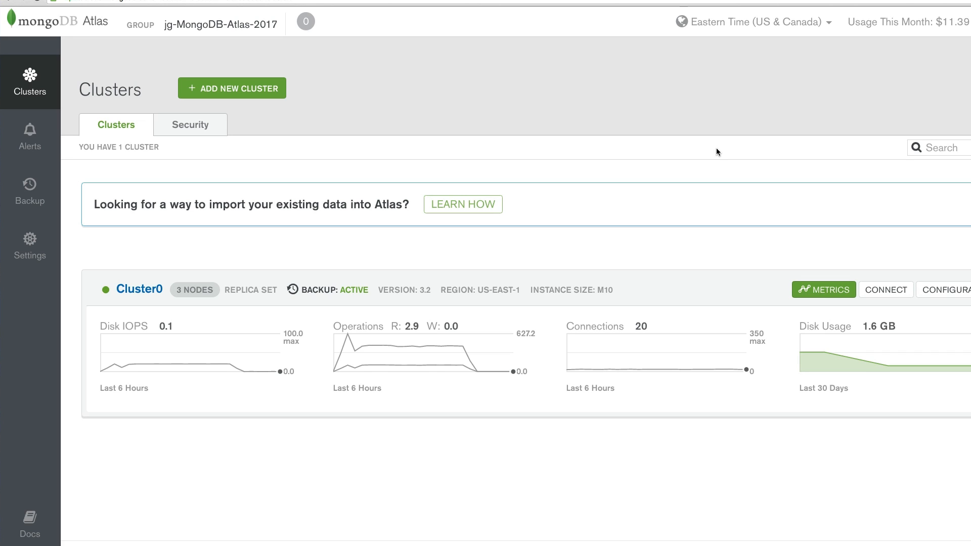
{"action": "left_click", "coordinate": [886, 290]}
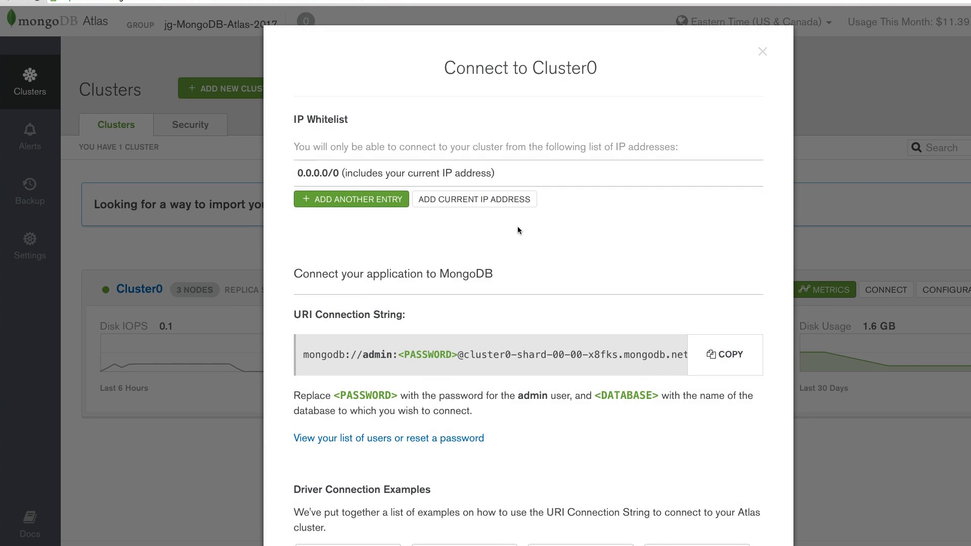
{"action": "scroll", "coordinate": [518, 230], "scroll_direction": "down", "scroll_amount": 5}
{"action": "scroll", "coordinate": [518, 230], "scroll_direction": "down", "scroll_amount": 5}
{"action": "scroll", "coordinate": [518, 230], "scroll_direction": "down", "scroll_amount": 3}
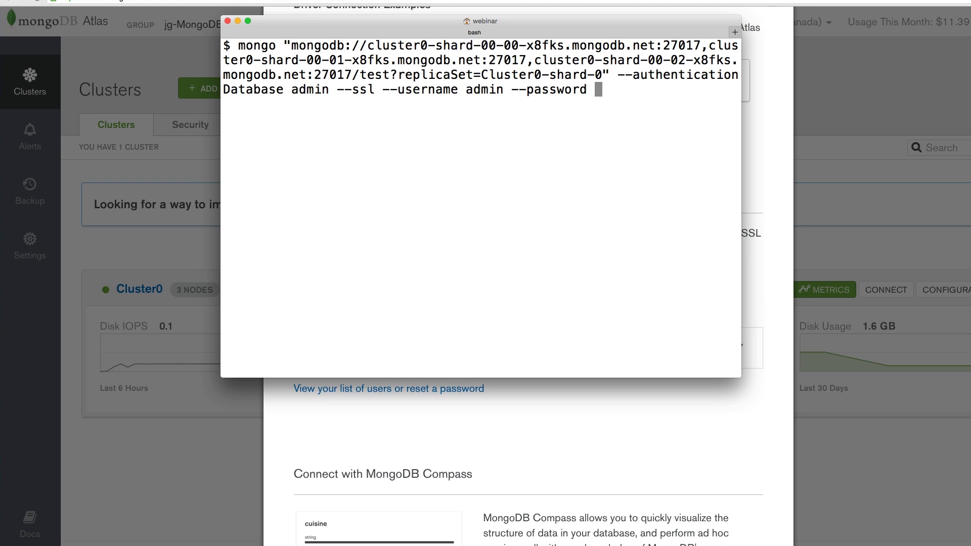
- Run the mongo connection command and submit the admin password to reach the PRIMARY prompt
{"action": "key", "text": "Return"}
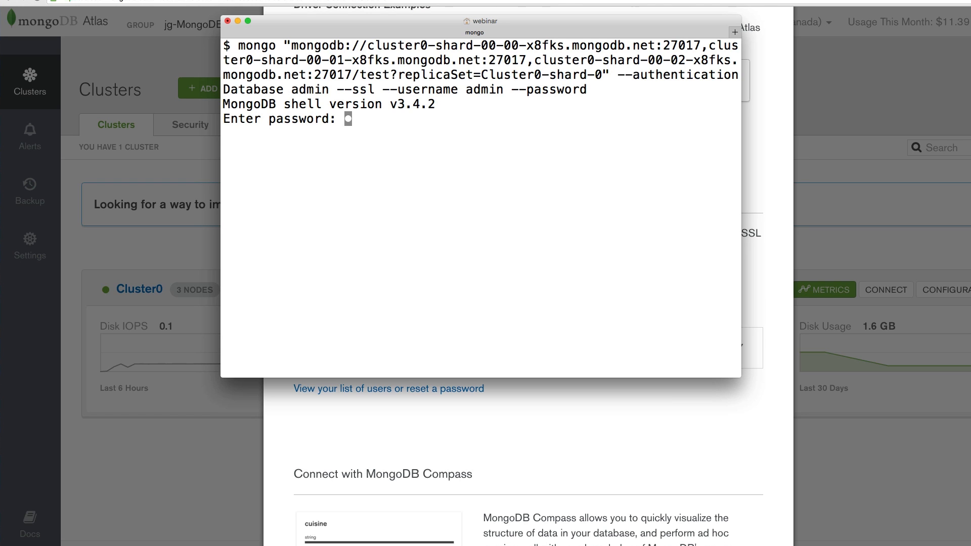
{"action": "key", "text": "Return"}
{"action": "type", "text": "show databases"}
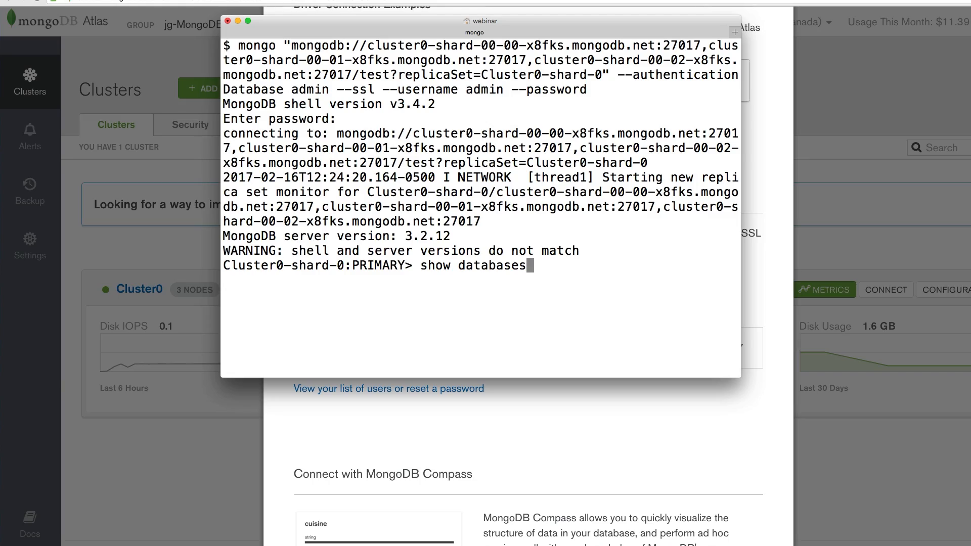